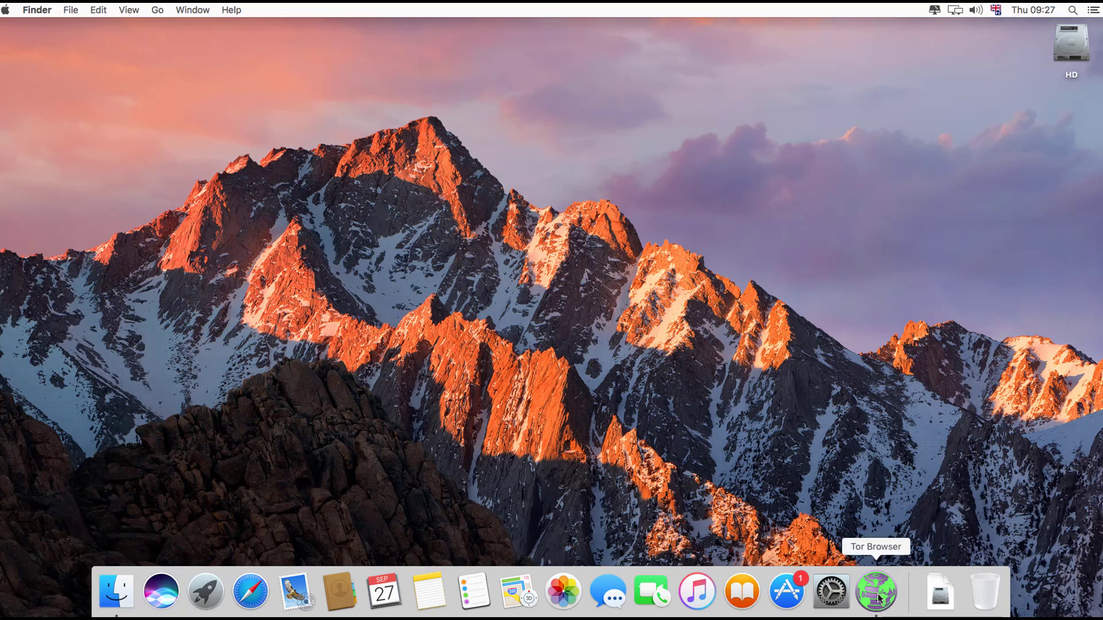
Launch Tor Browser and step through the new-user tour: Tor Network, Circuit Display, Security, Experience Tips
left_click(878, 595)
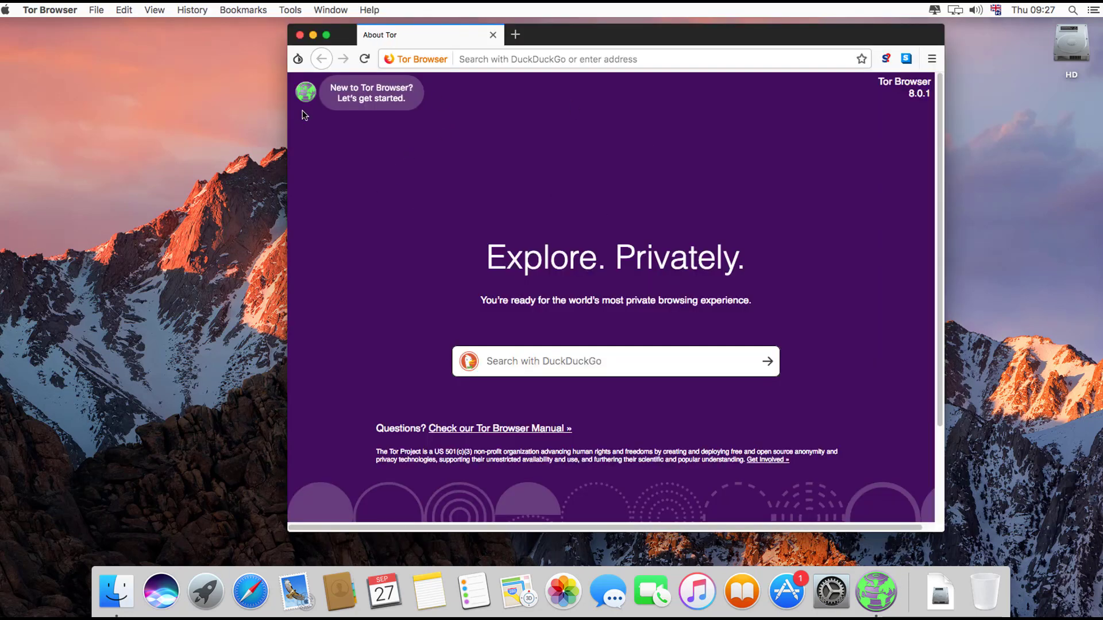
left_click(366, 102)
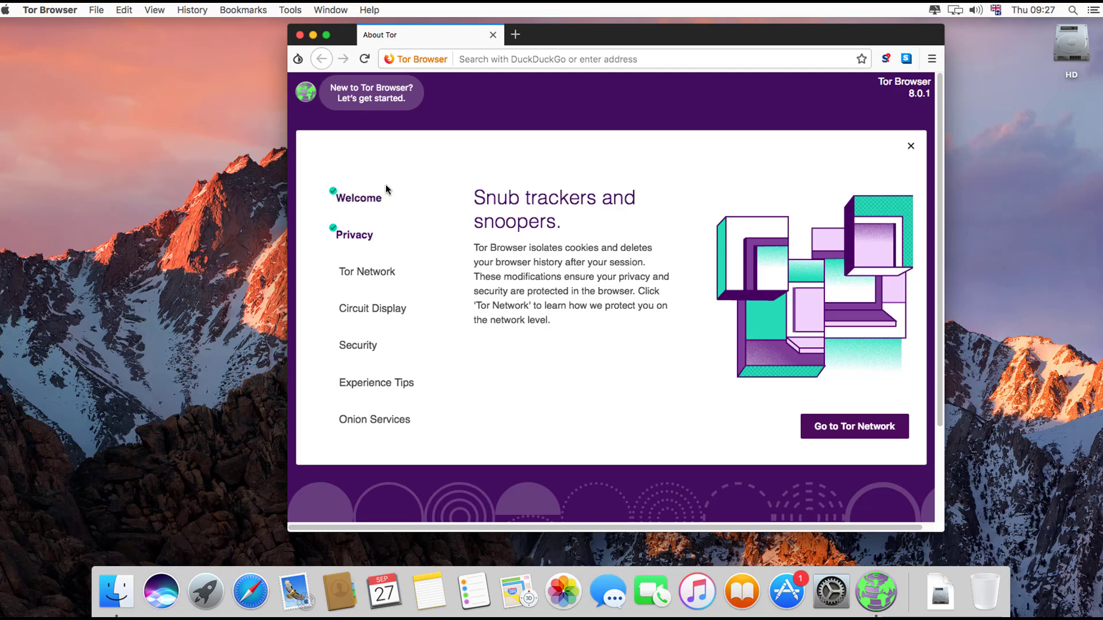
left_click(356, 272)
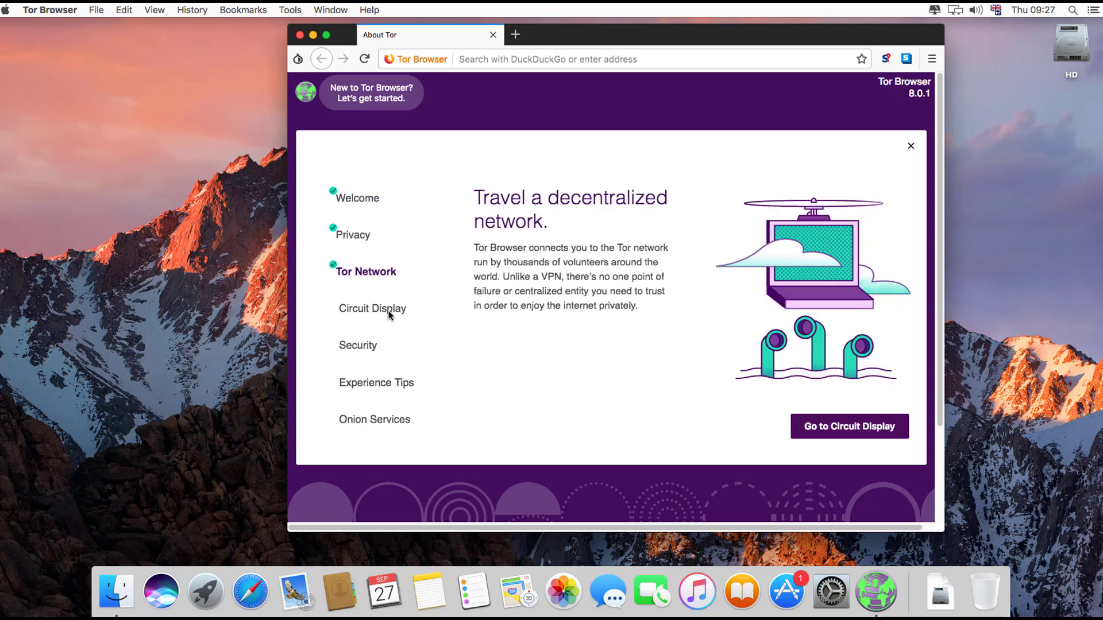
left_click(410, 313)
left_click(360, 346)
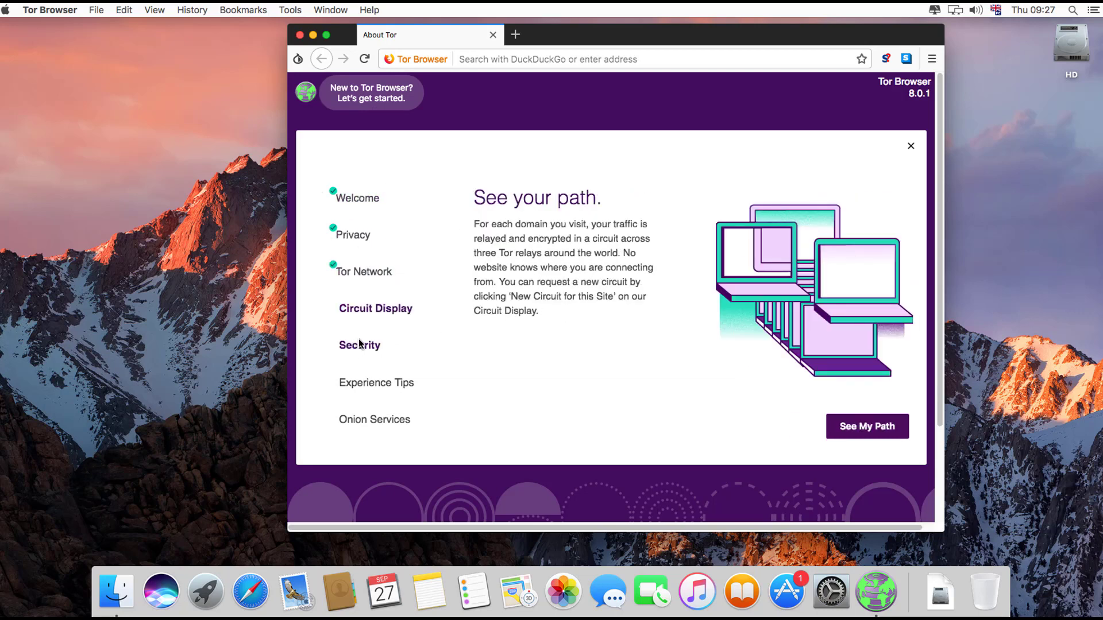
left_click(360, 384)
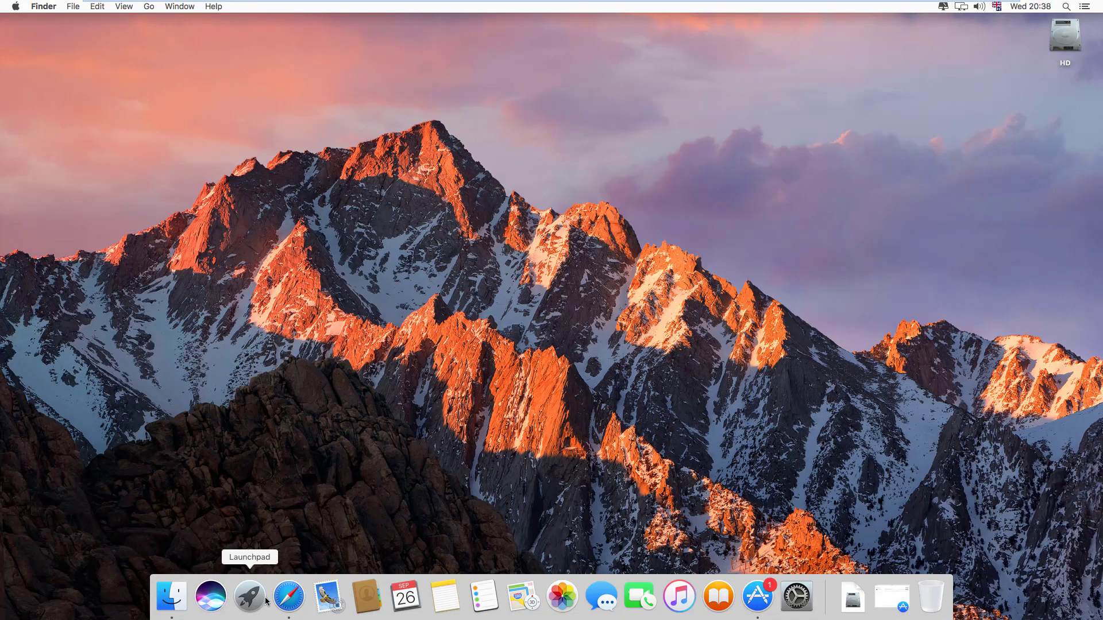
Open Safari, go to the Google favorite and search for 'tor'
left_click(289, 600)
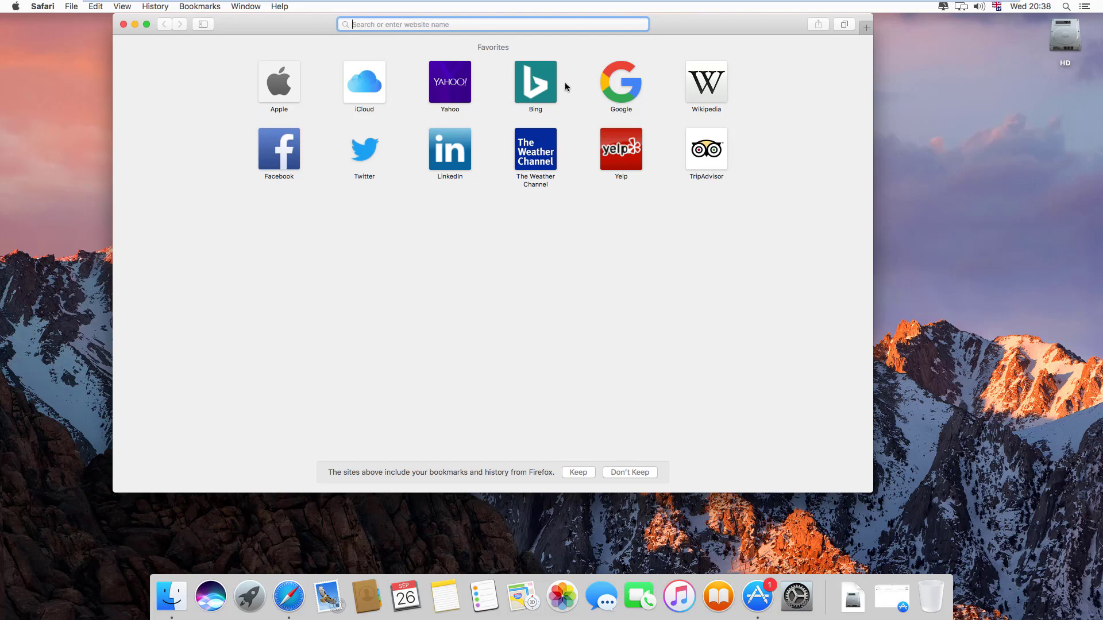
left_click(636, 90)
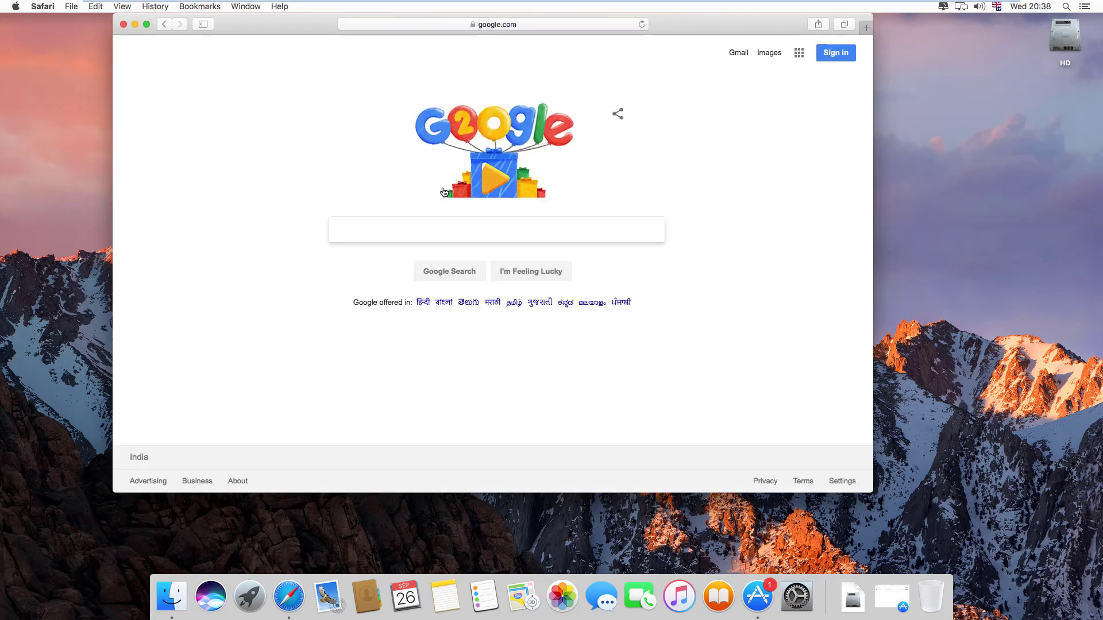
left_click(451, 222)
type("to")
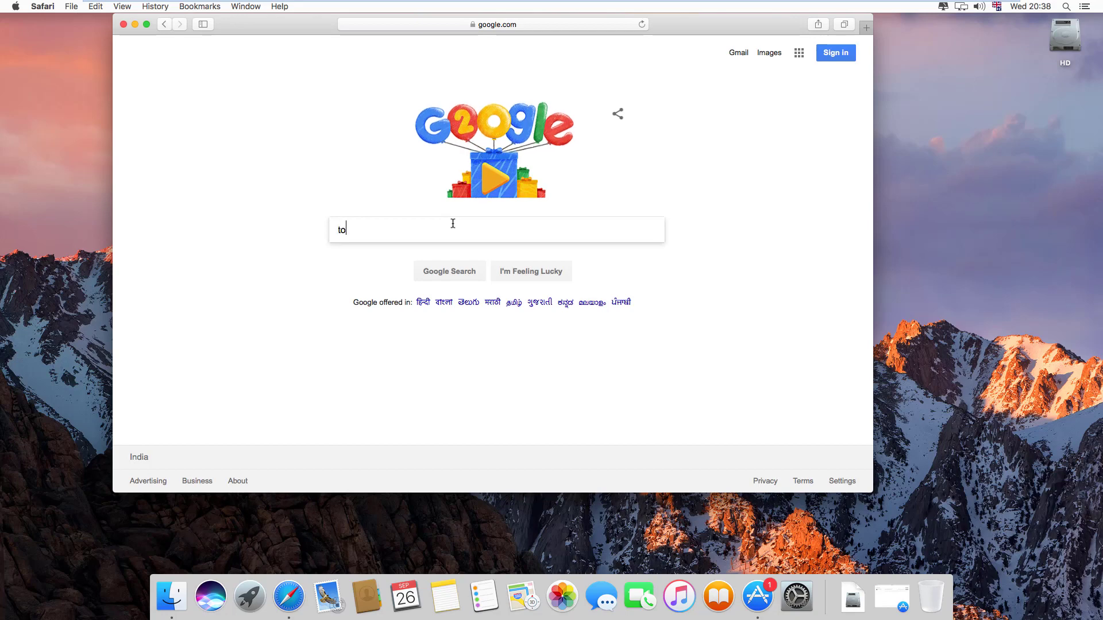
type("r")
key("Return")
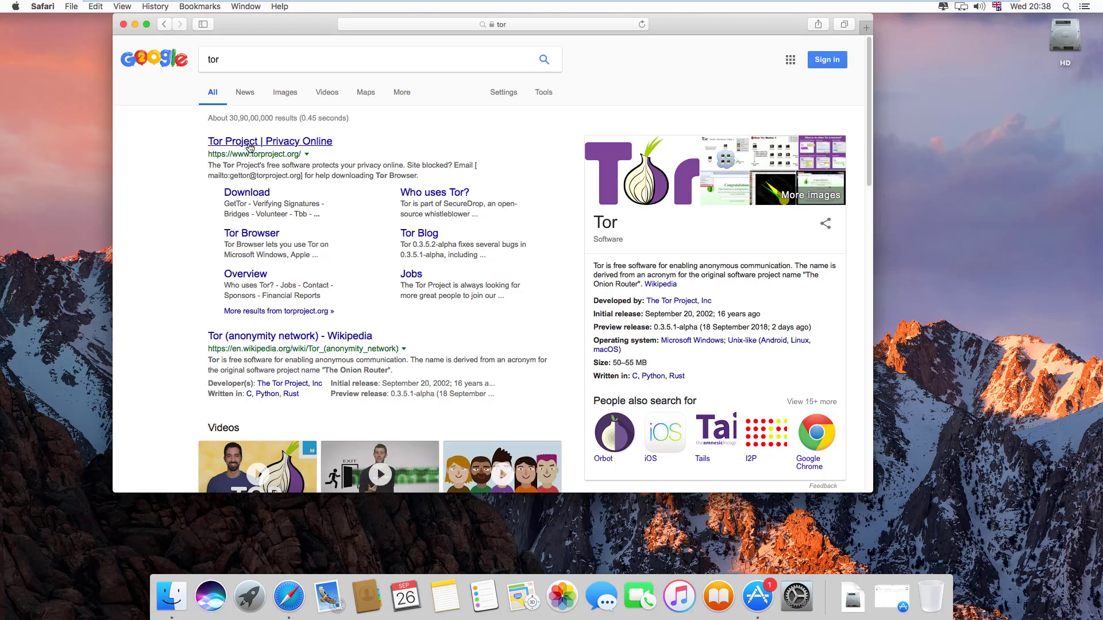
Open torproject.org and its Download page, highlighting the Tor Browser for Mac 8.0.1 details
left_click(251, 149)
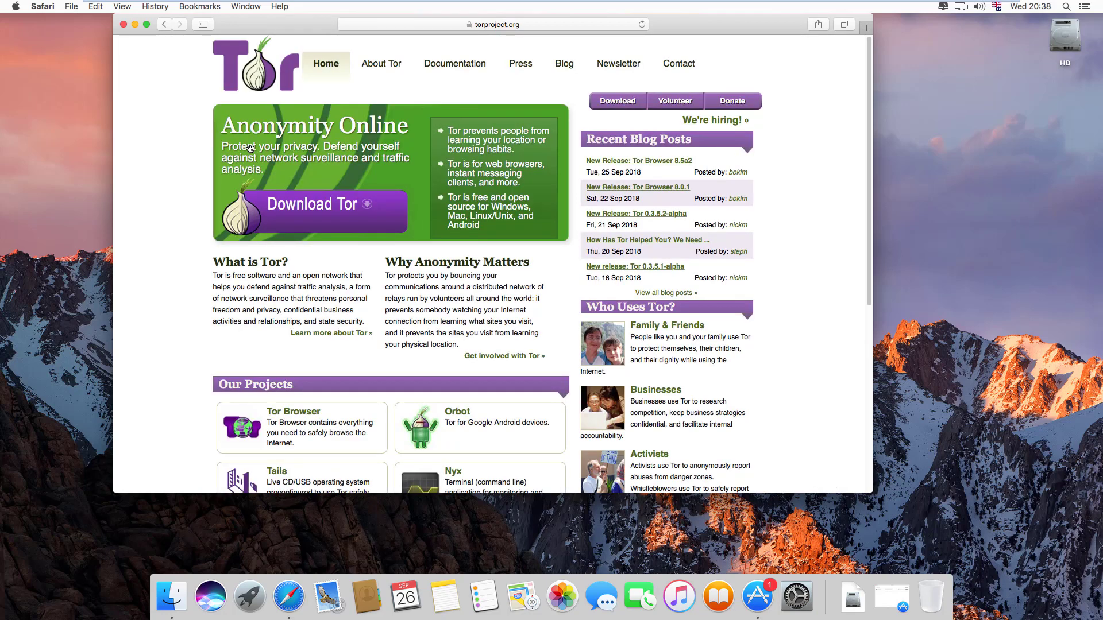
left_click(609, 108)
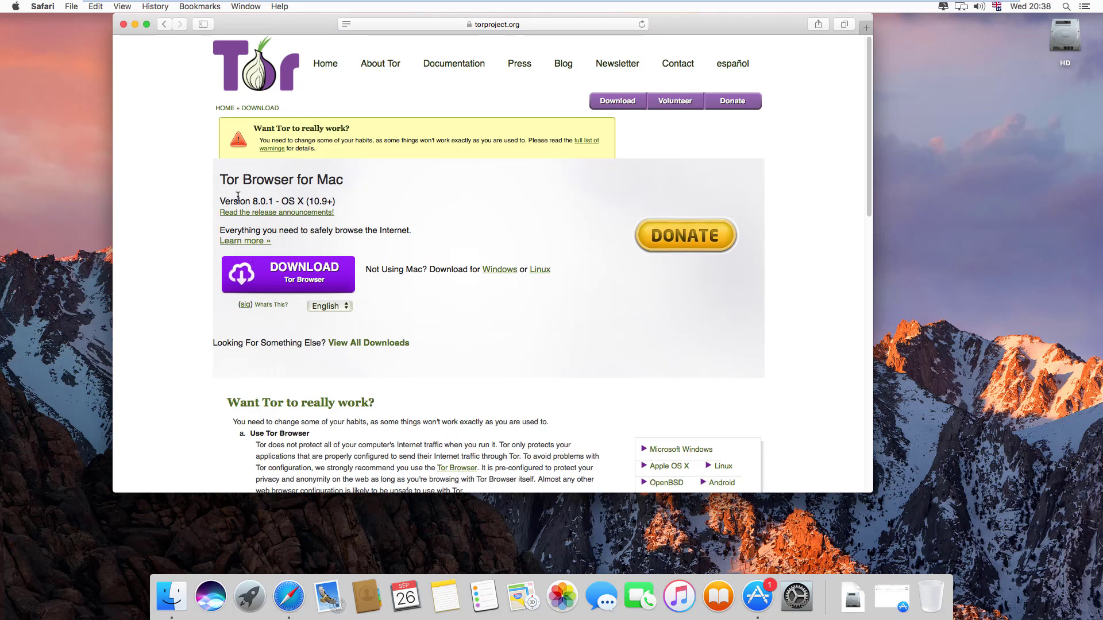
triple_click(338, 198)
left_click_drag(227, 180, 343, 180)
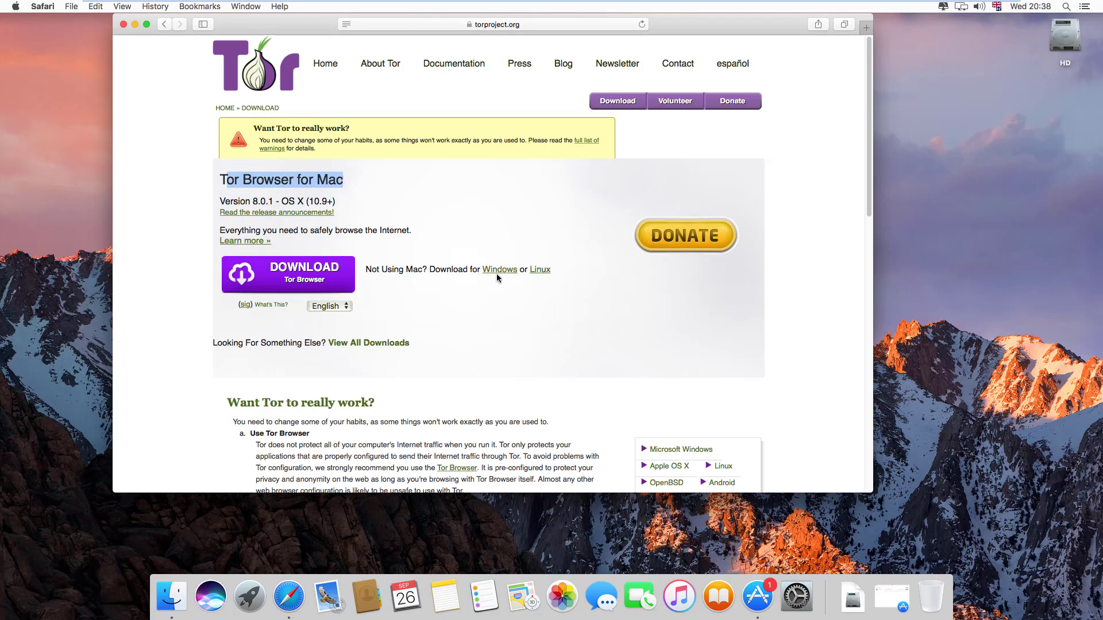
Download TorBrowser-8.0.1-osx64_en-US.dmg and select the finished file in Safari's Downloads list
left_click(269, 281)
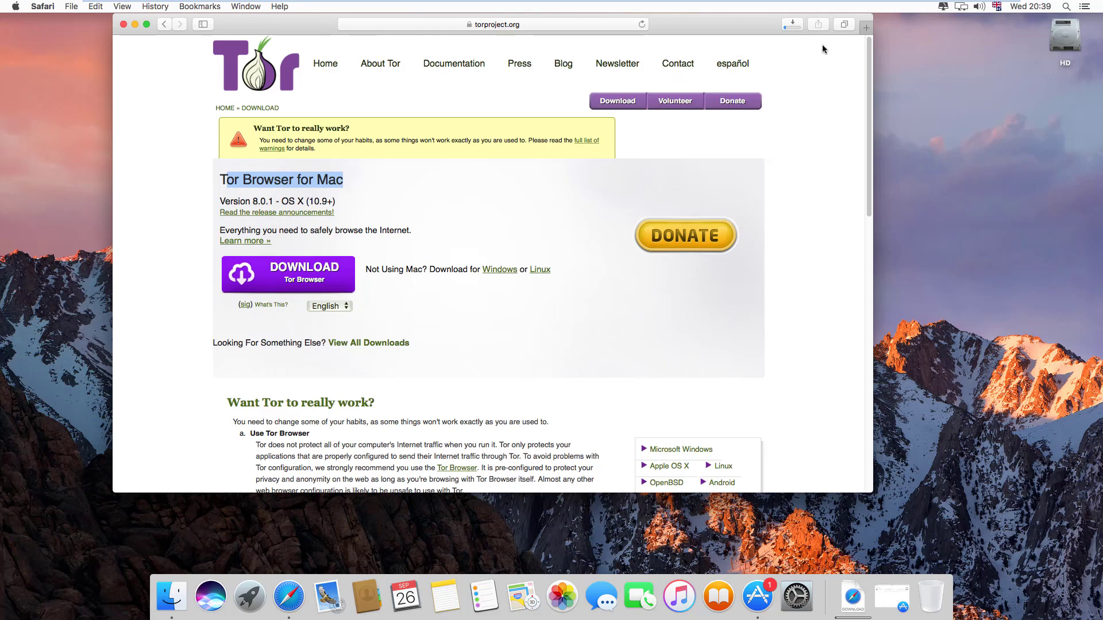
left_click(797, 26)
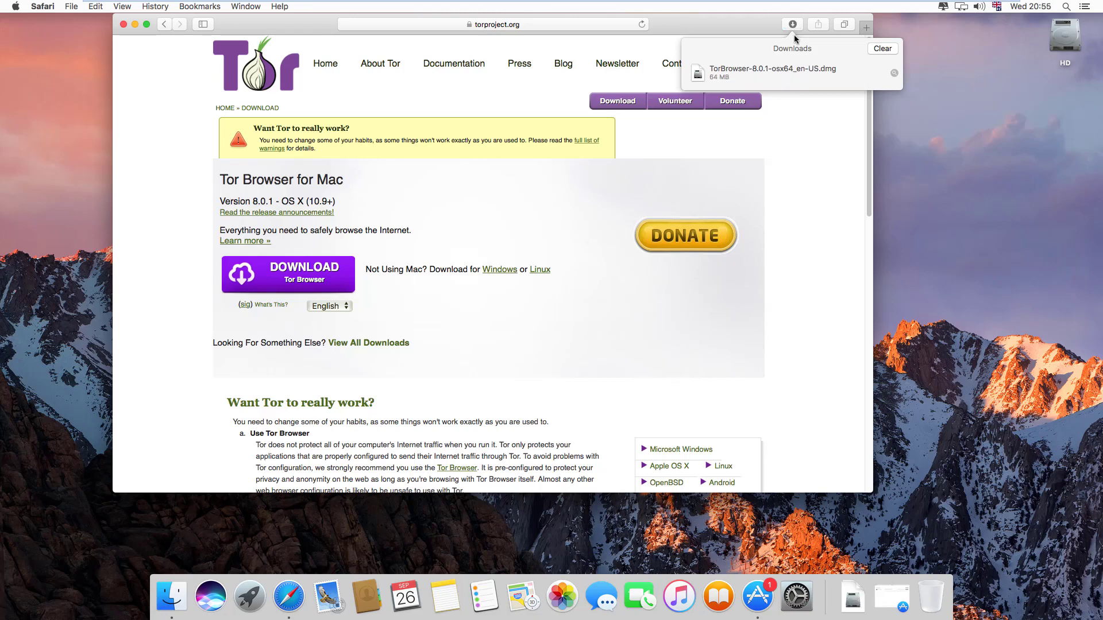
left_click(791, 27)
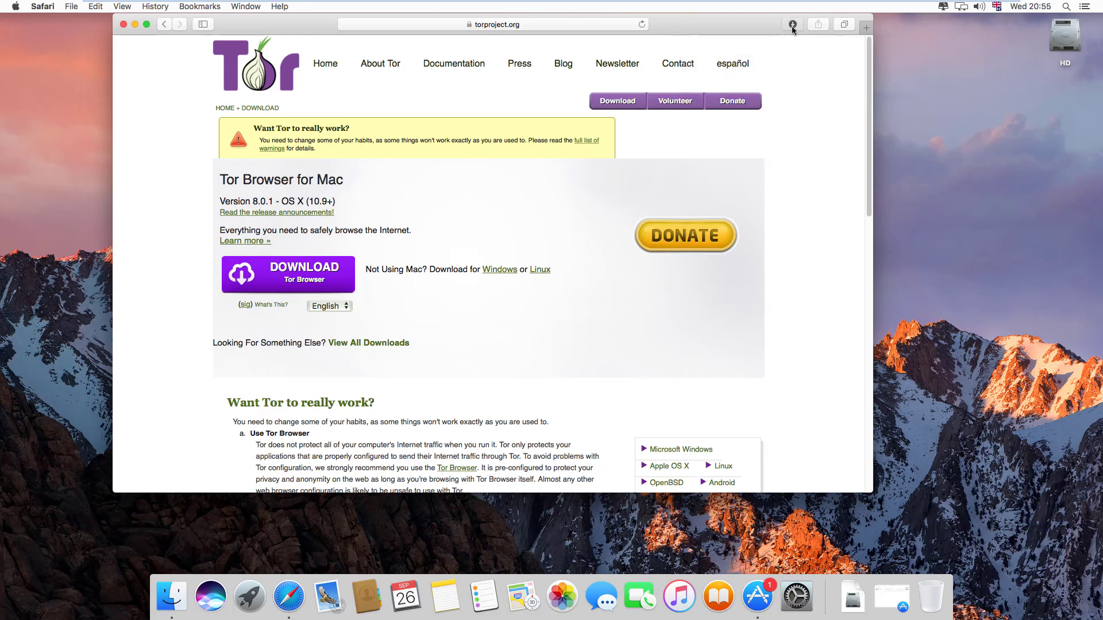
left_click(792, 26)
left_click(800, 72)
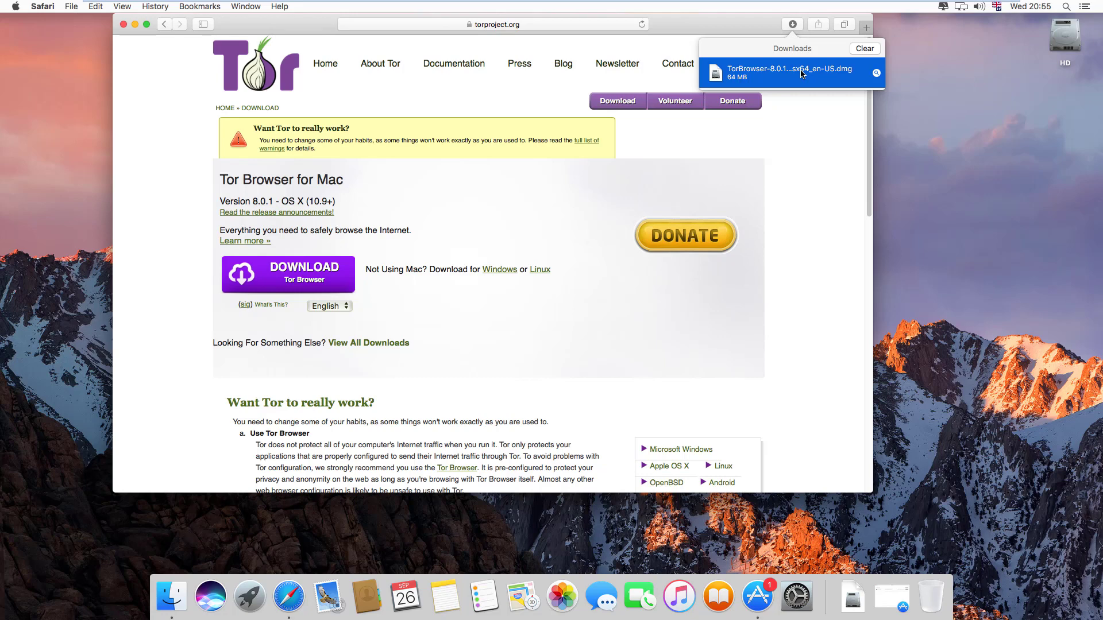
Open the Tor Browser dmg, close Safari, and postpone the system update with Install in an Hour
double_click(802, 74)
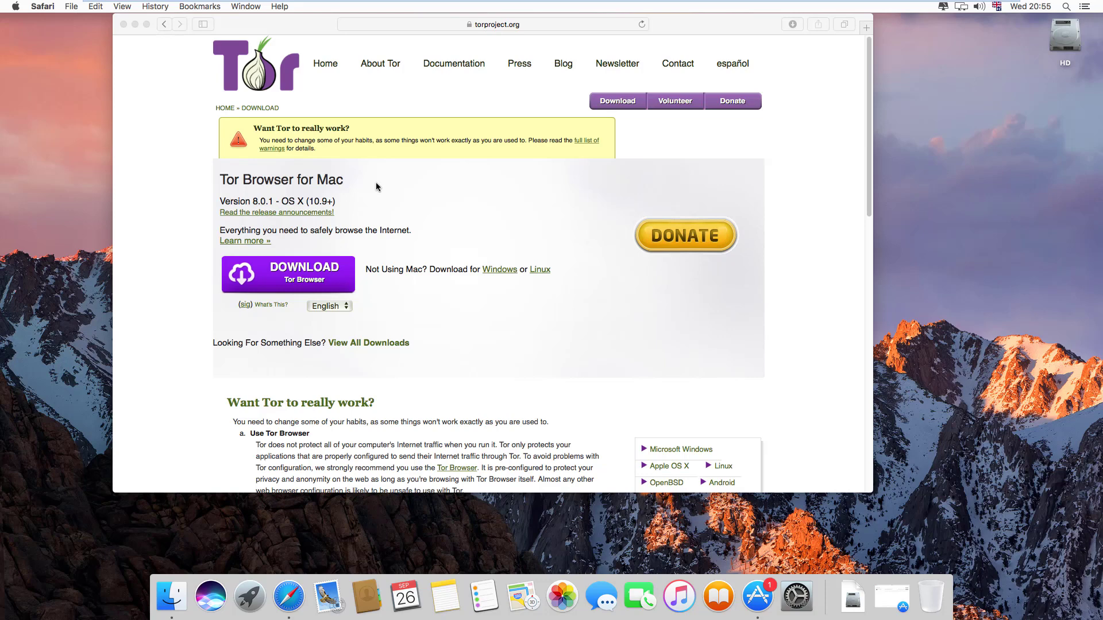
left_click(123, 24)
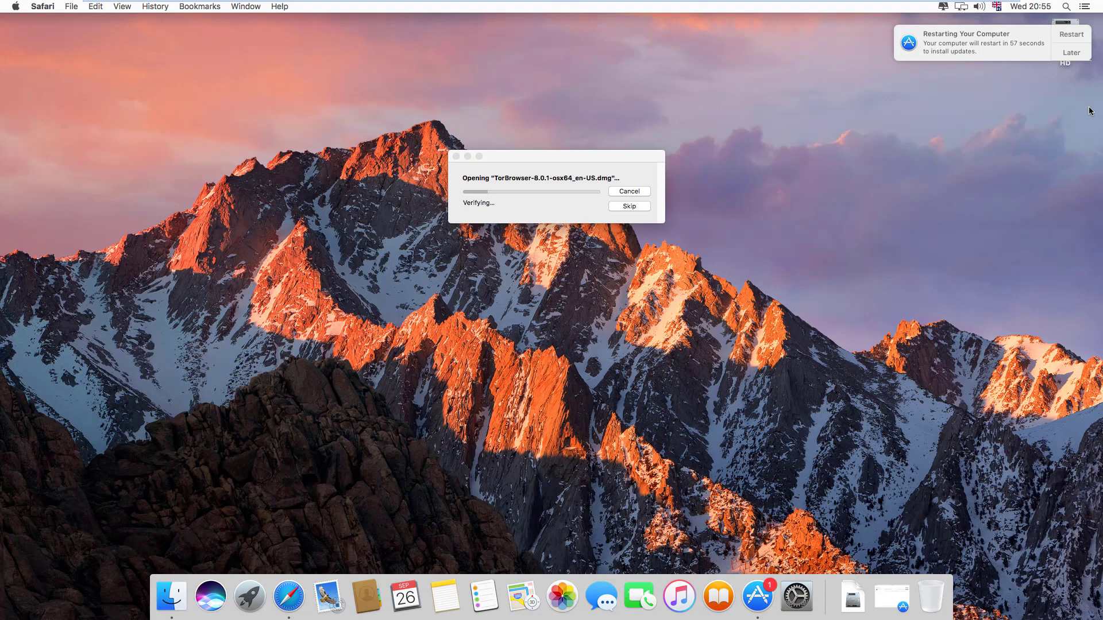
left_click(1073, 54)
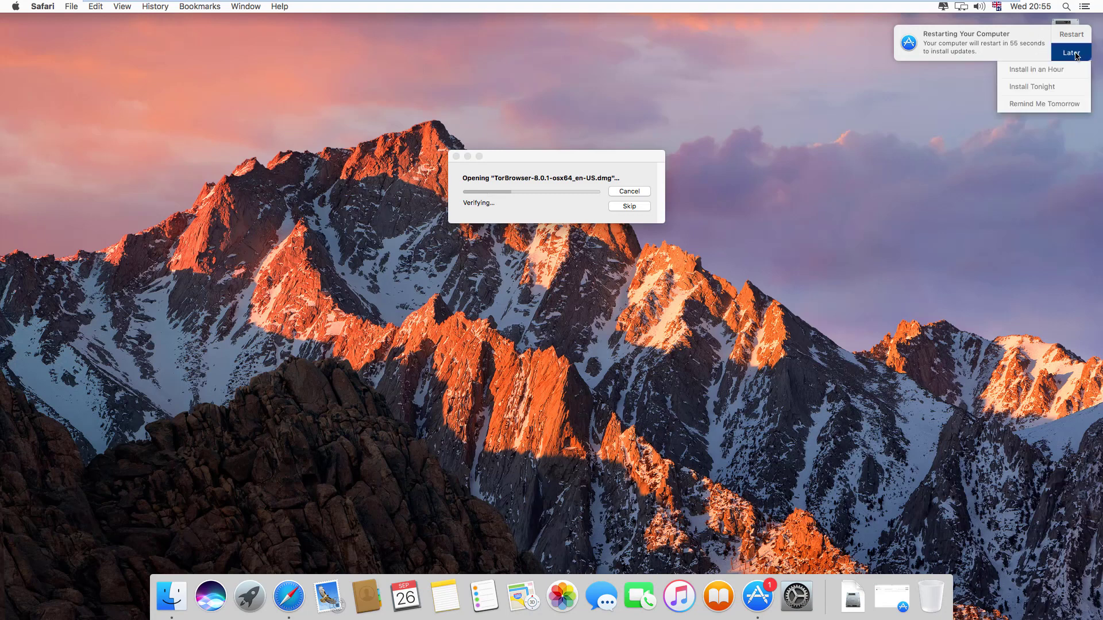
left_click(1046, 74)
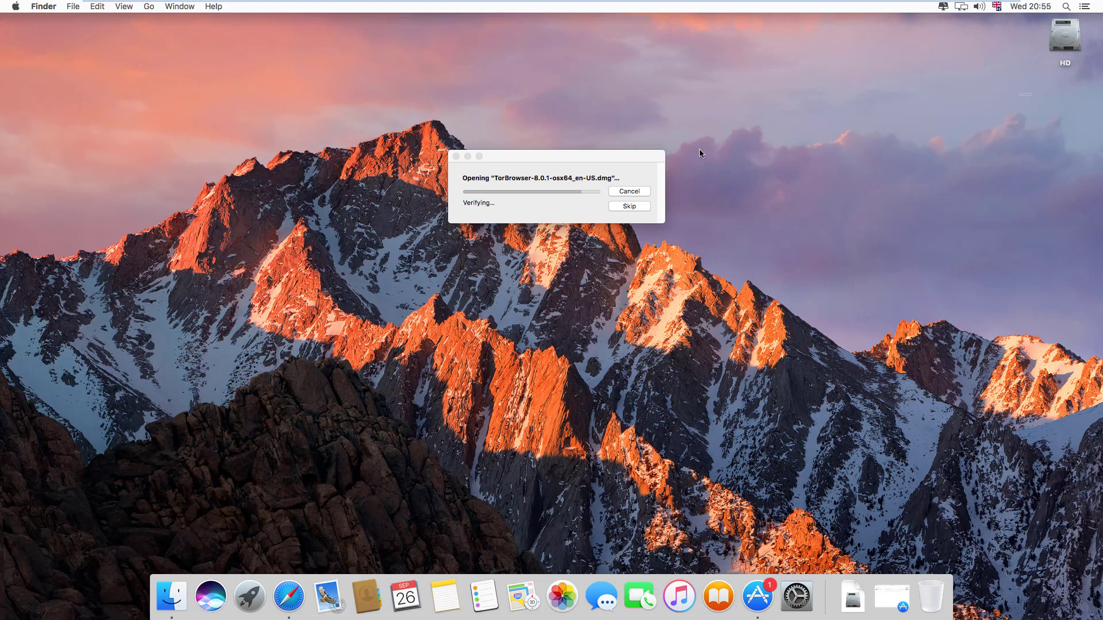
left_click_drag(541, 157, 493, 126)
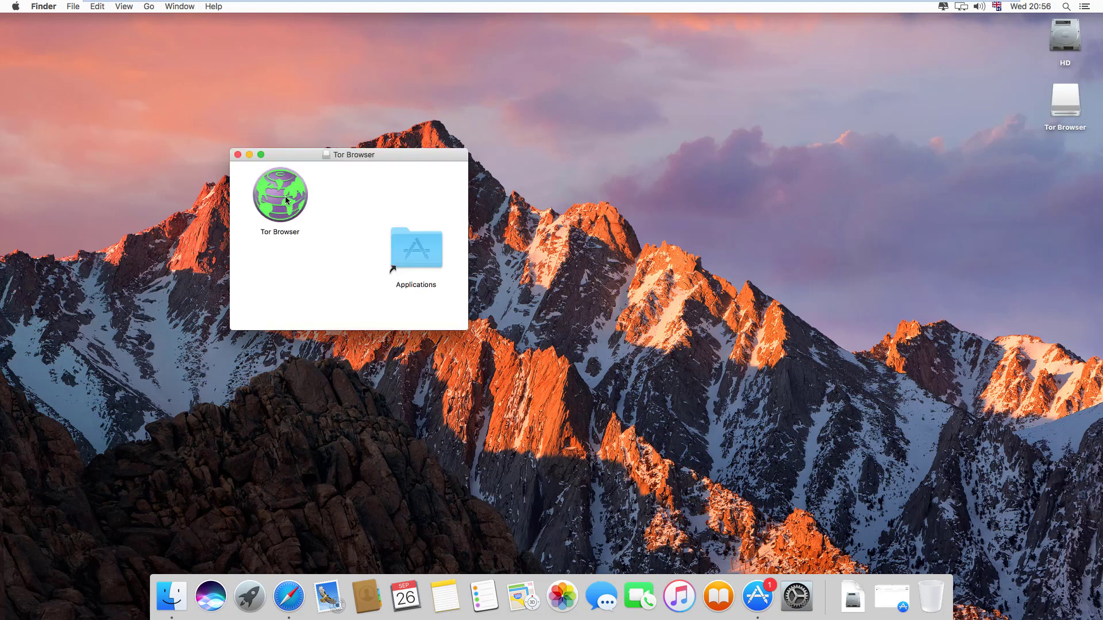
Drag Tor Browser into the Applications folder and close the Applications window
left_click_drag(285, 199, 418, 257)
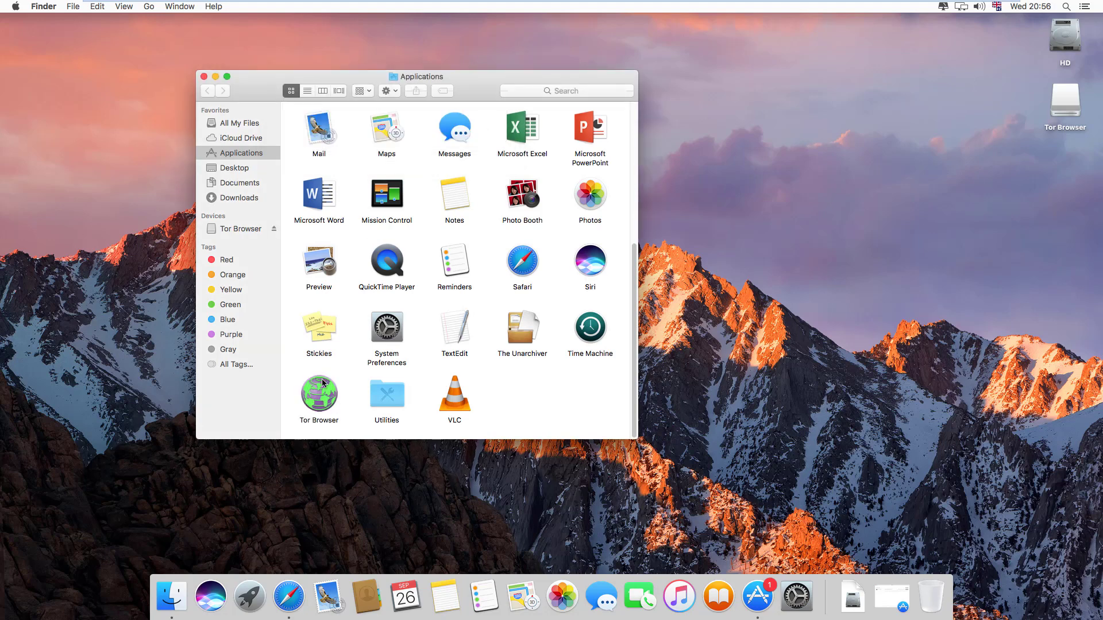
left_click(204, 77)
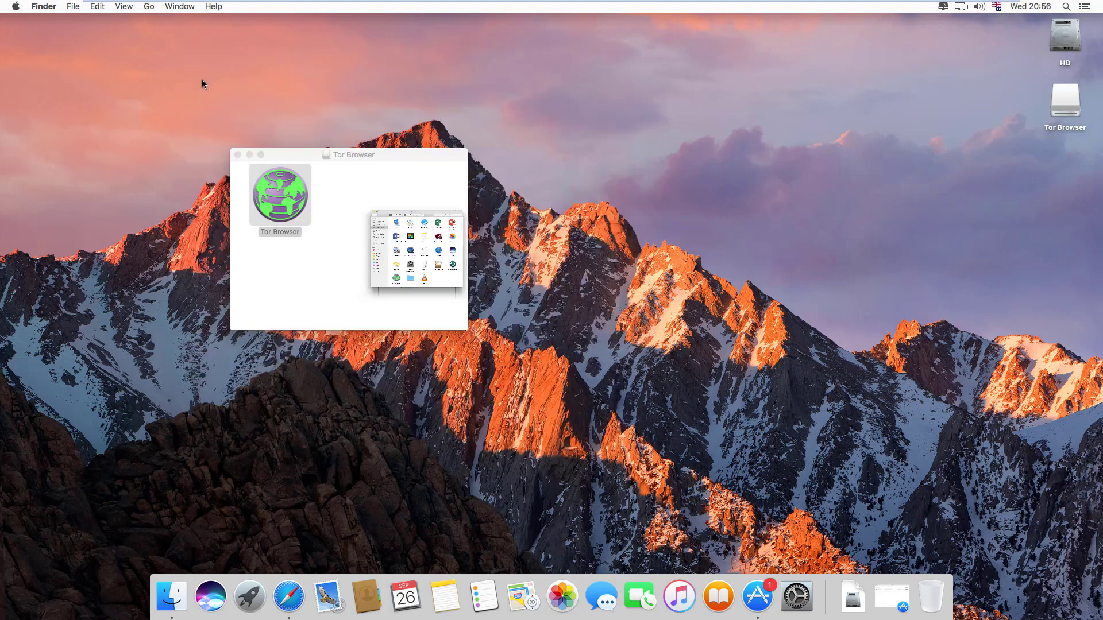
Close the disk image window, start Tor Browser from Launchpad and confirm Open at the warning
left_click(237, 155)
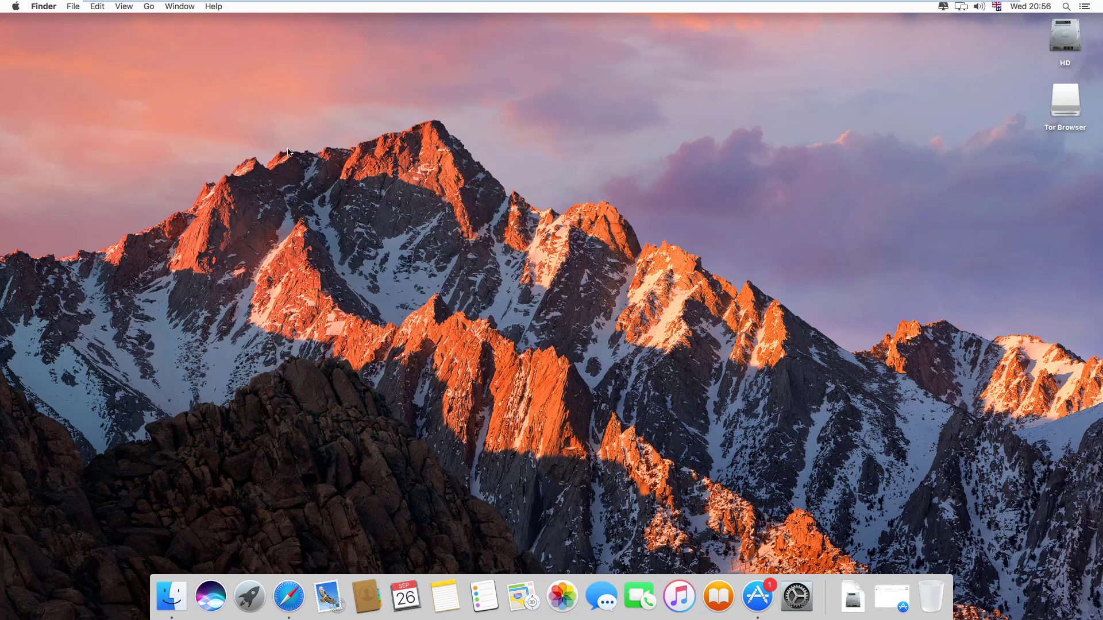
left_click(249, 601)
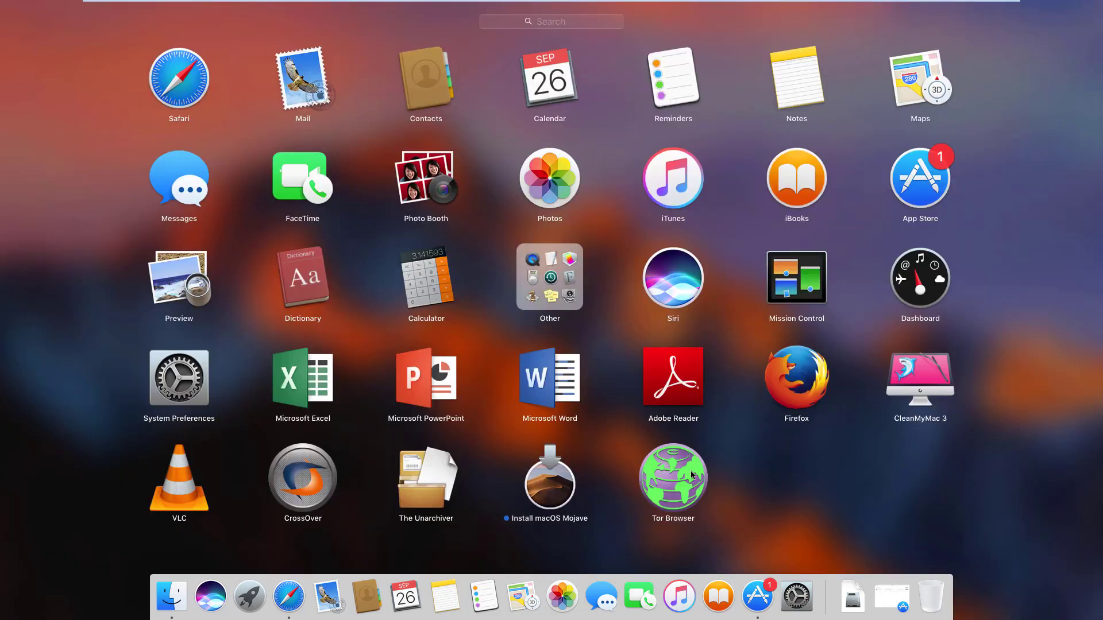
left_click(684, 495)
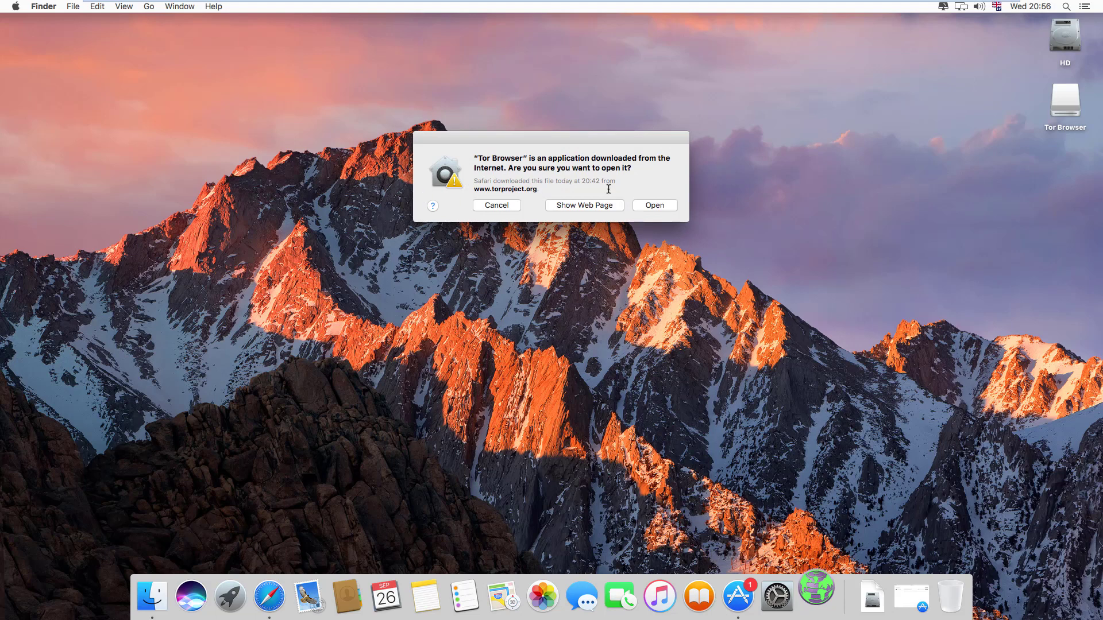
left_click(655, 205)
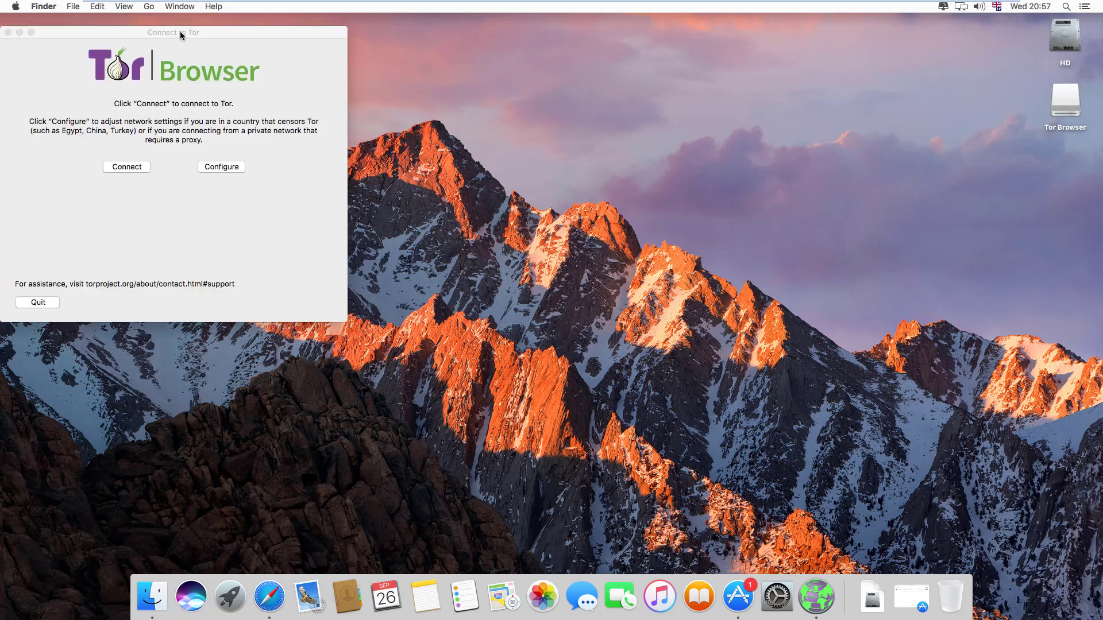
Centre the Connect to Tor window and click Connect to join the Tor network
left_click_drag(180, 31, 520, 95)
left_click(466, 230)
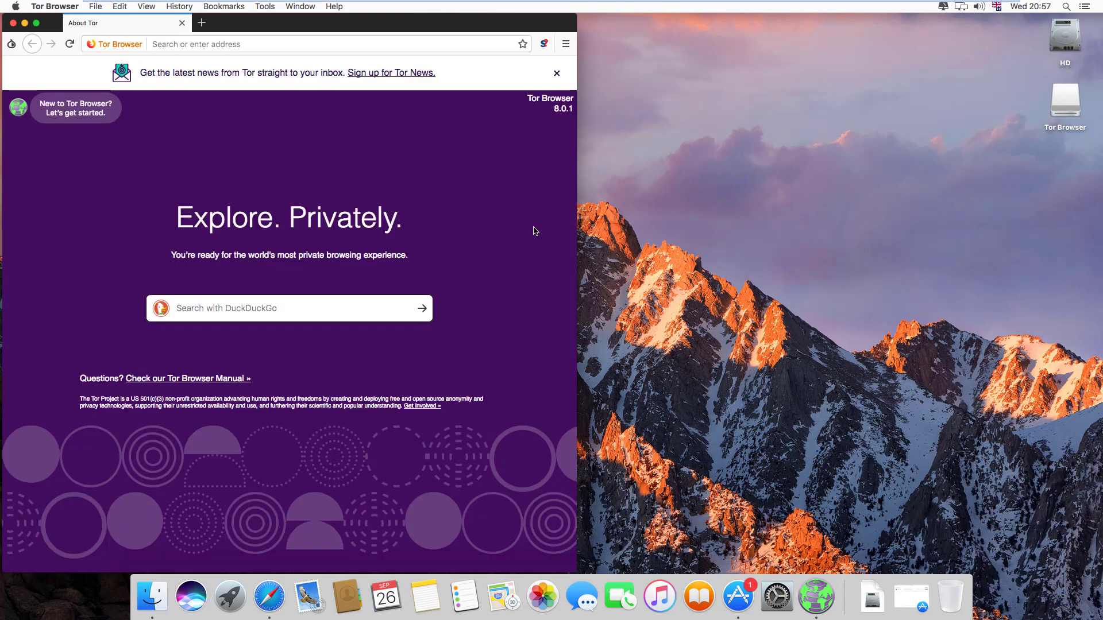
Centre the Tor Browser window and dismiss the Tor News sign-up banner
left_click_drag(268, 29, 539, 34)
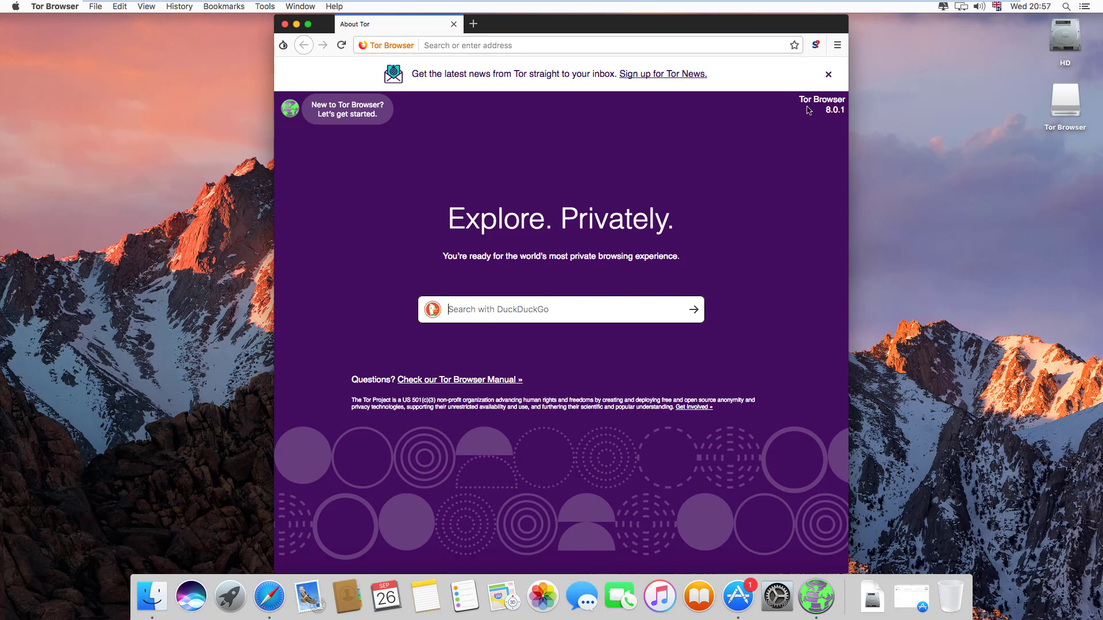
left_click_drag(798, 106, 831, 110)
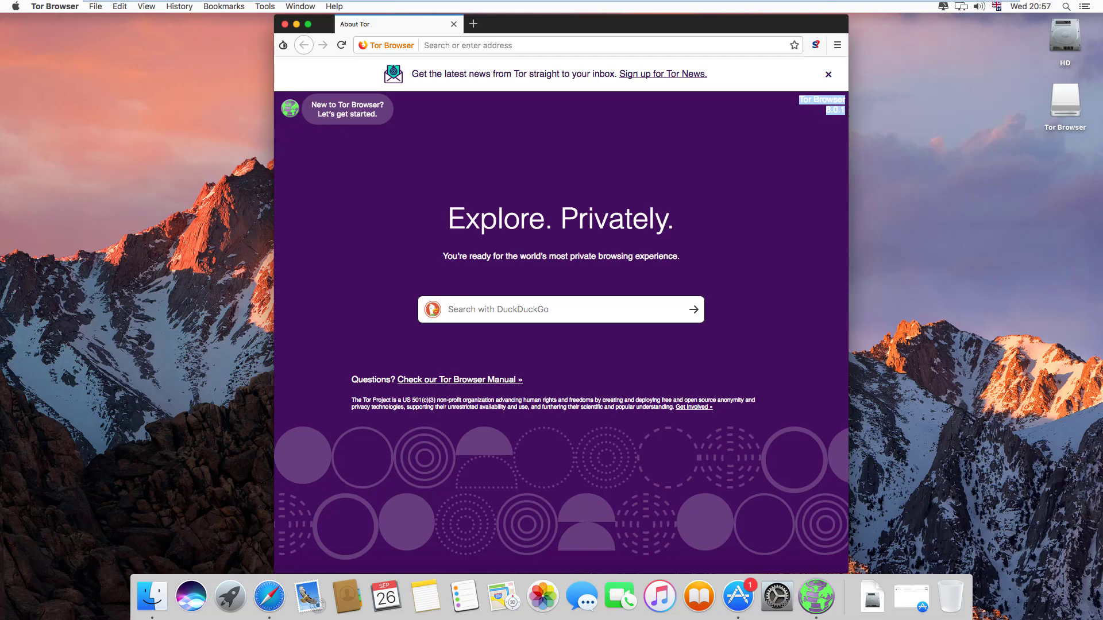
left_click(726, 100)
left_click(828, 74)
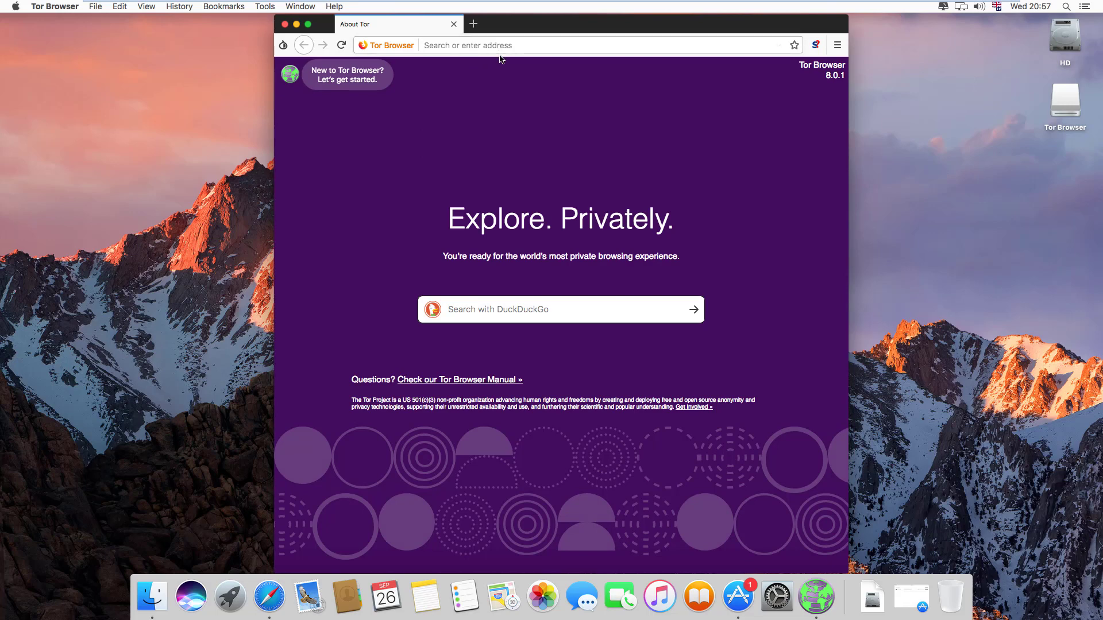
Enter 'google' in the address bar, which loads DuckDuckGo
left_click(497, 44)
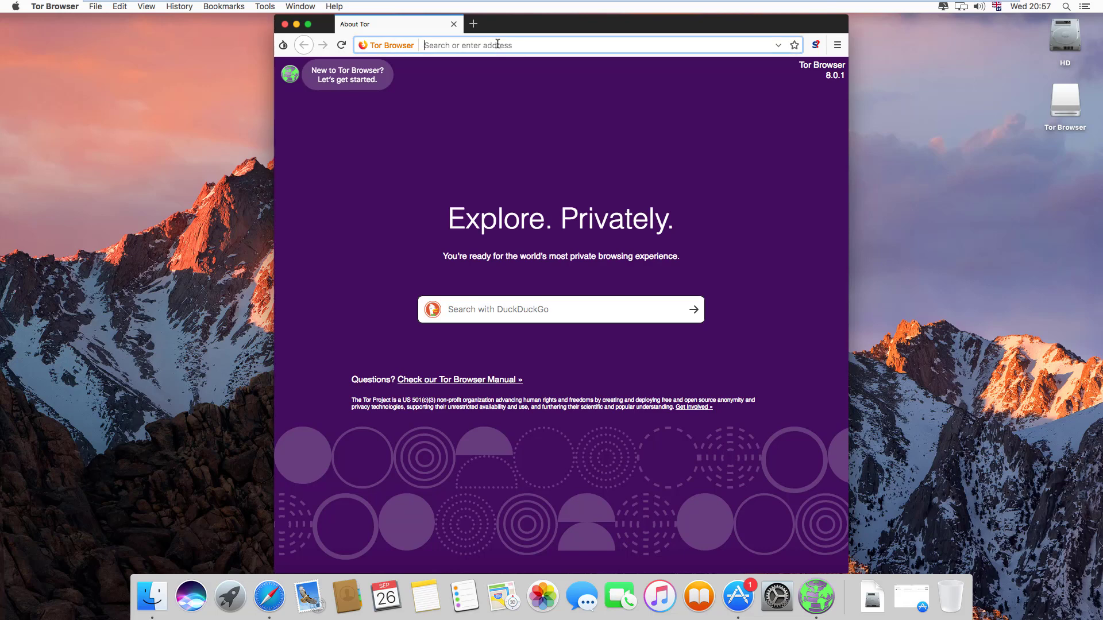
type("google")
key("Return")
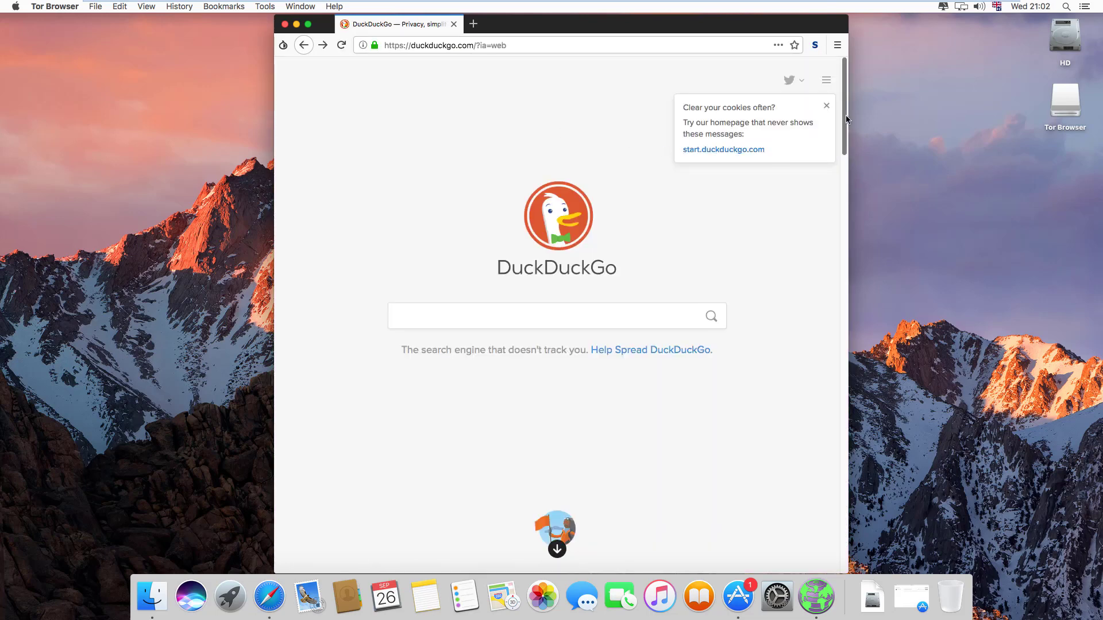
Dismiss the cookie tip and check the onion menu's Security Settings without changing anything
left_click(827, 108)
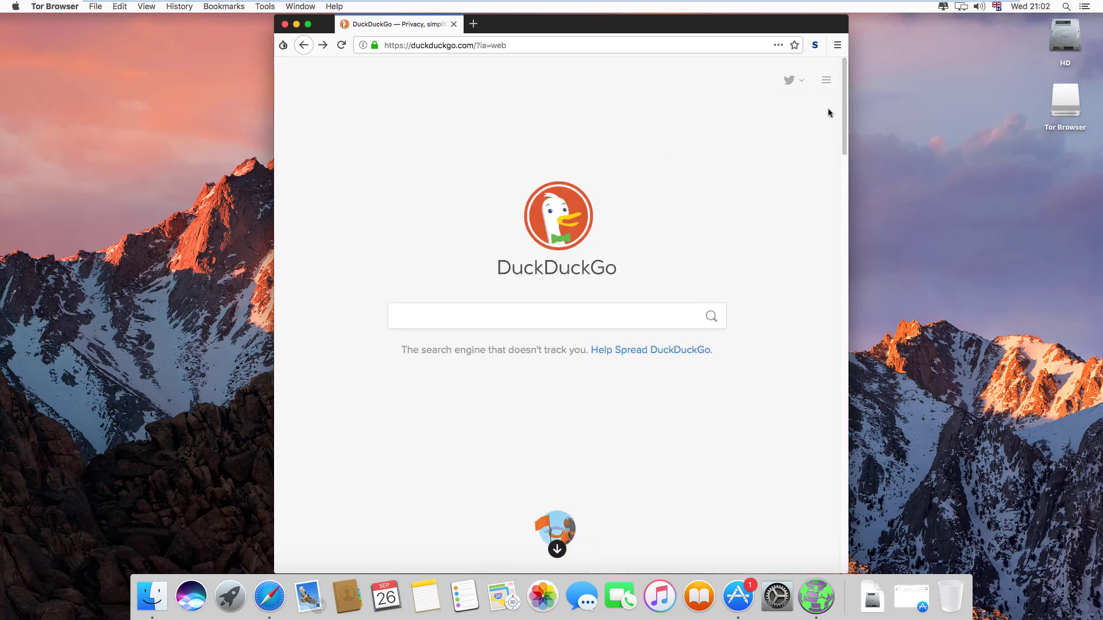
left_click(284, 45)
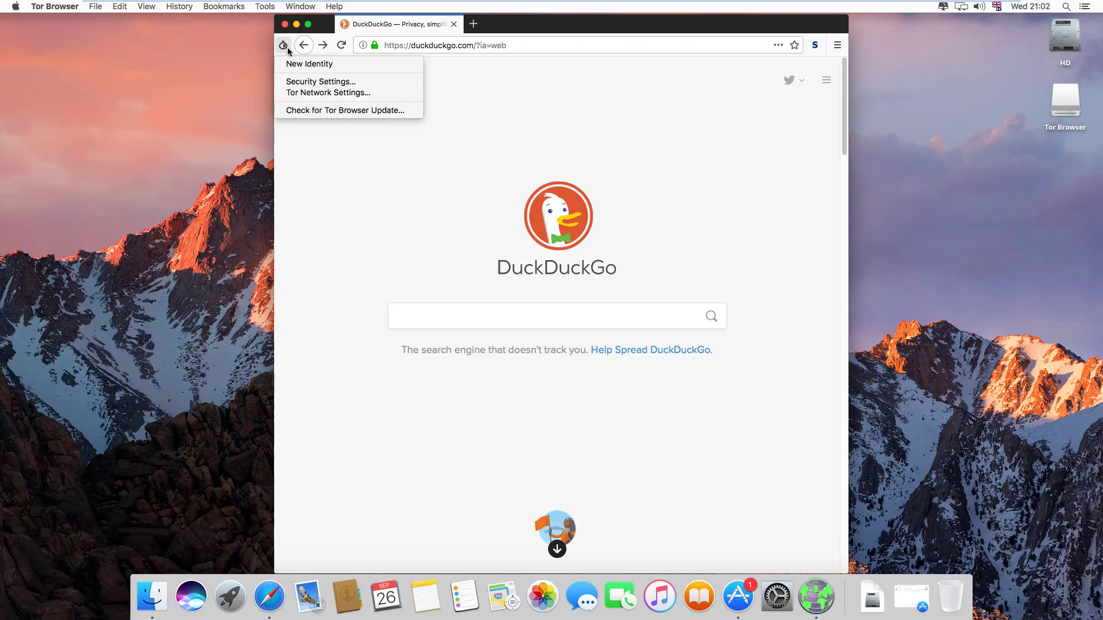
left_click(334, 86)
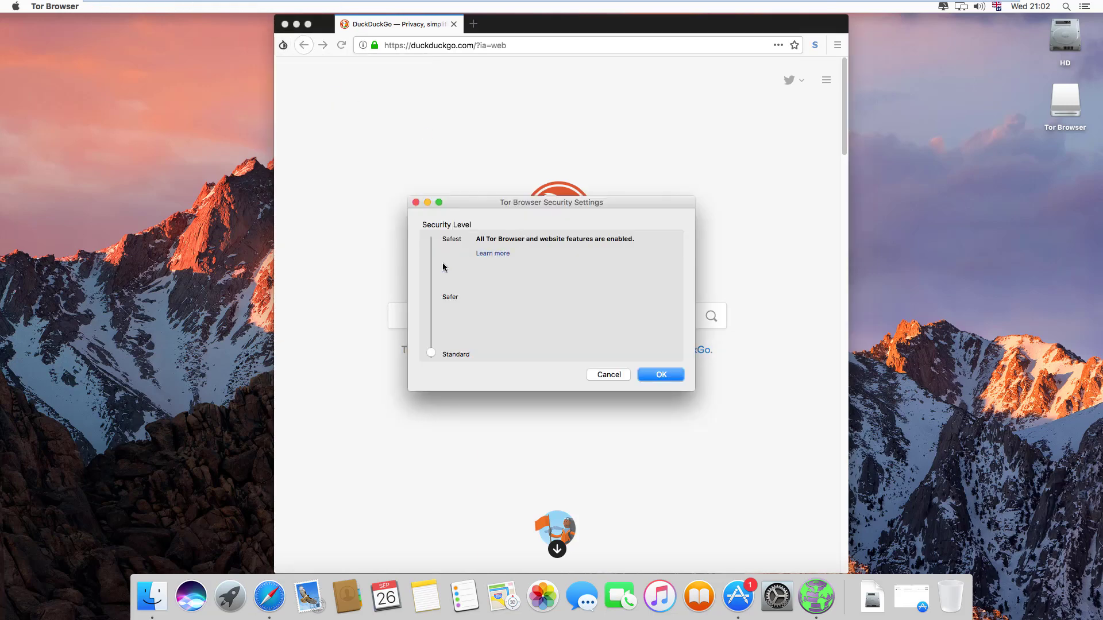
left_click(608, 375)
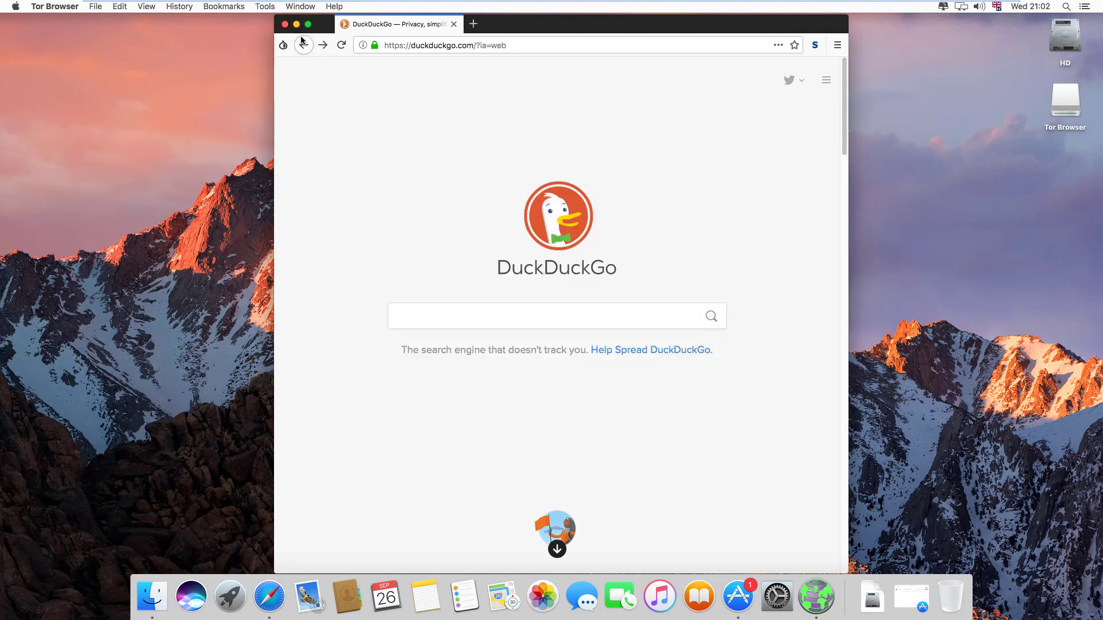
Copy the Tor log to the clipboard from Tor Network Settings
left_click(283, 46)
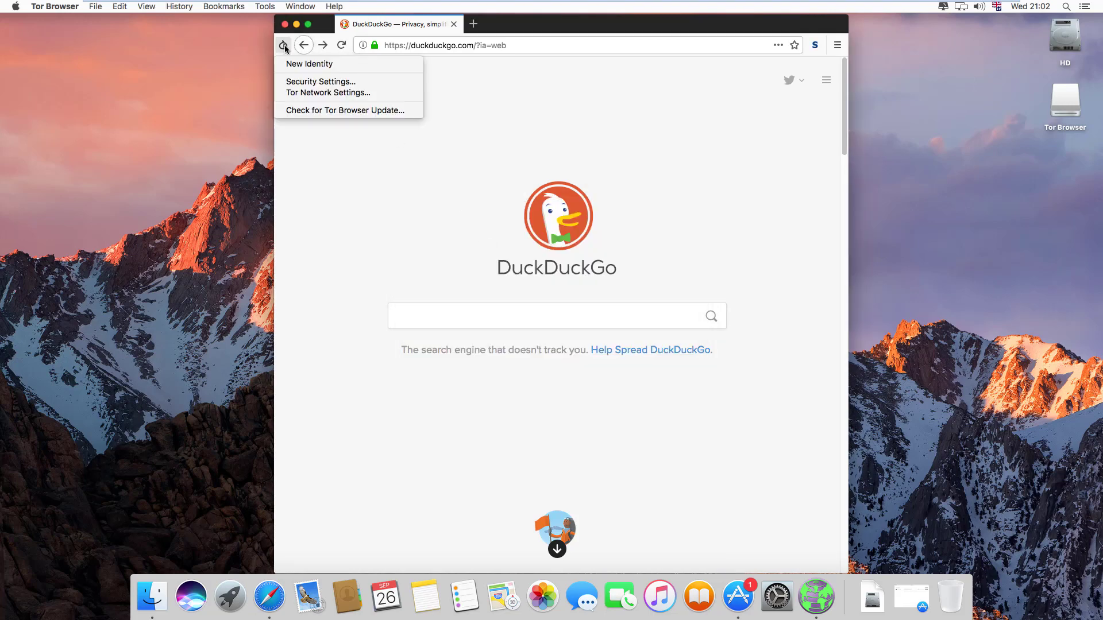
left_click(306, 96)
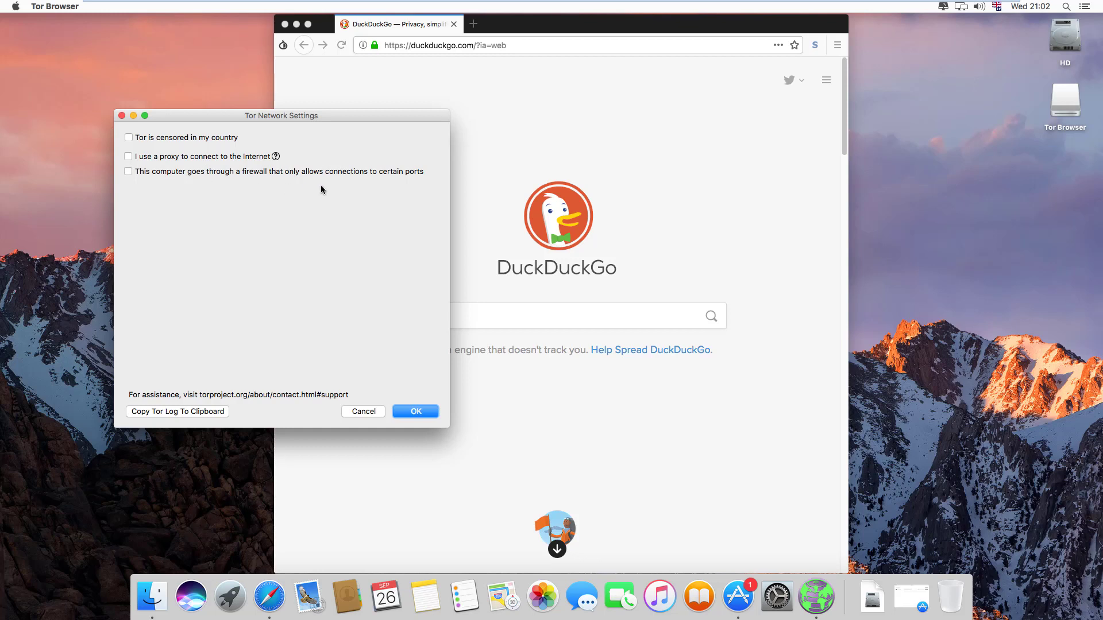
left_click(175, 411)
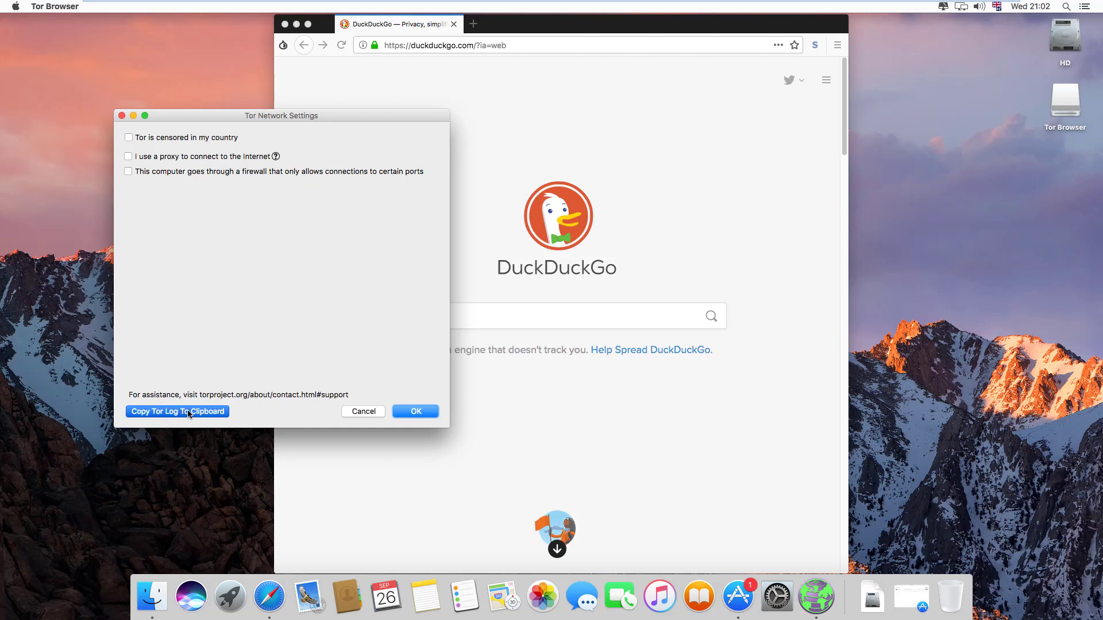
left_click(380, 413)
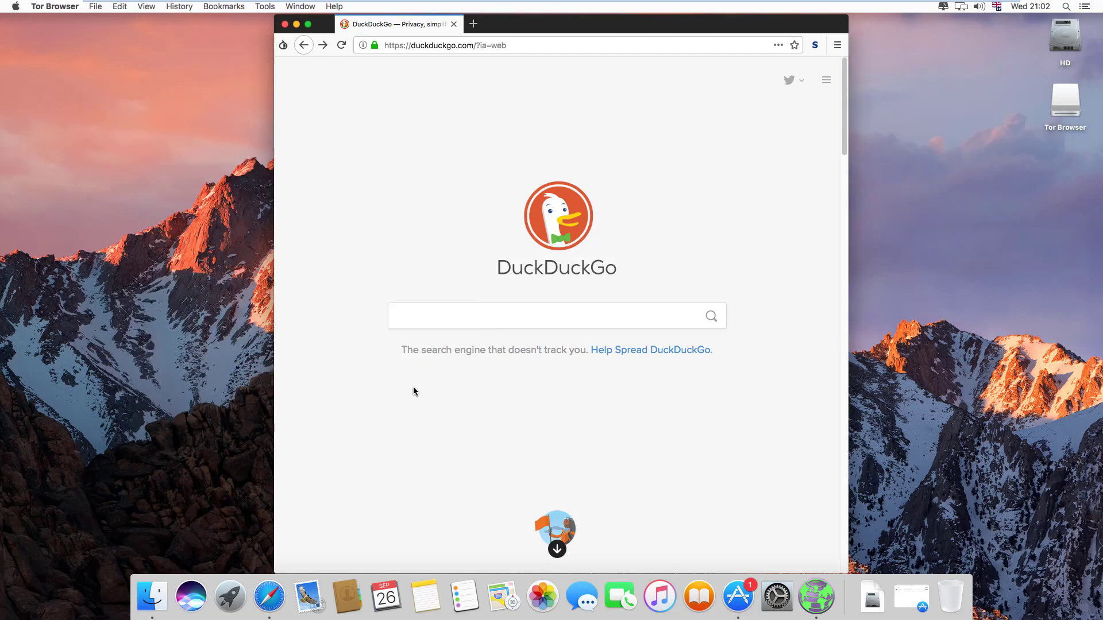
left_click(283, 47)
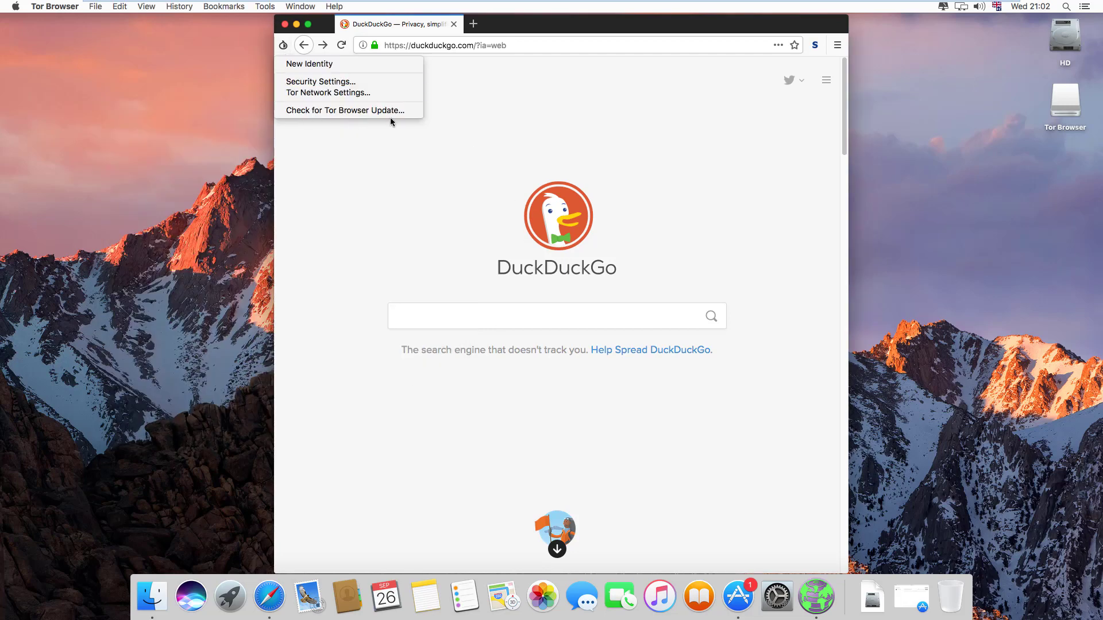
left_click(386, 51)
Request a new Tor circuit for duckduckgo.com, now routed Germany, Germany, France
left_click(365, 46)
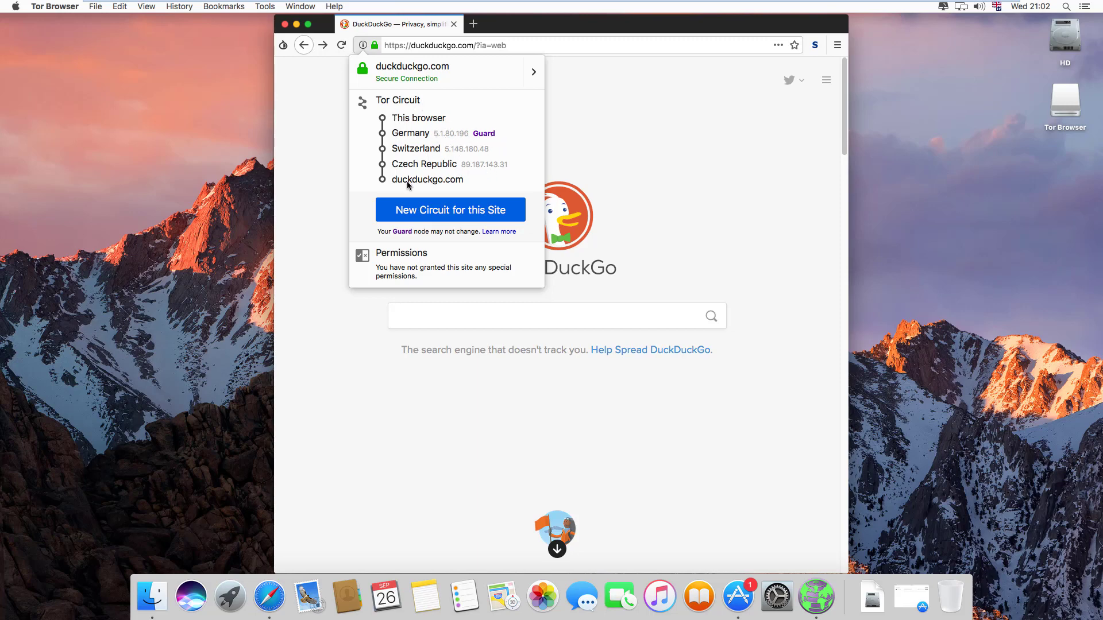
left_click(430, 216)
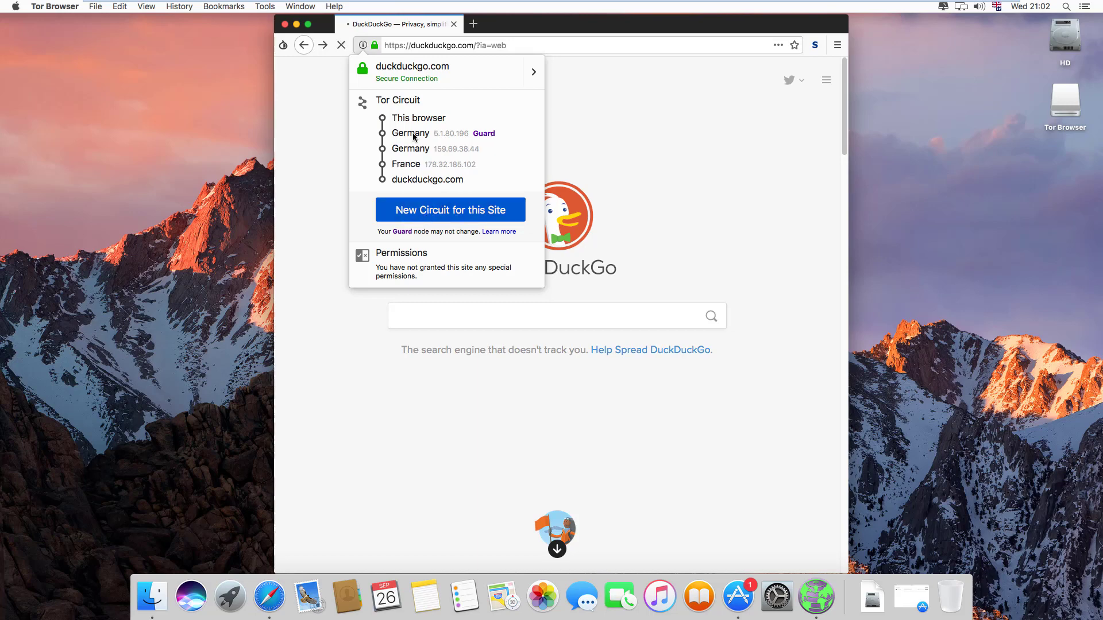